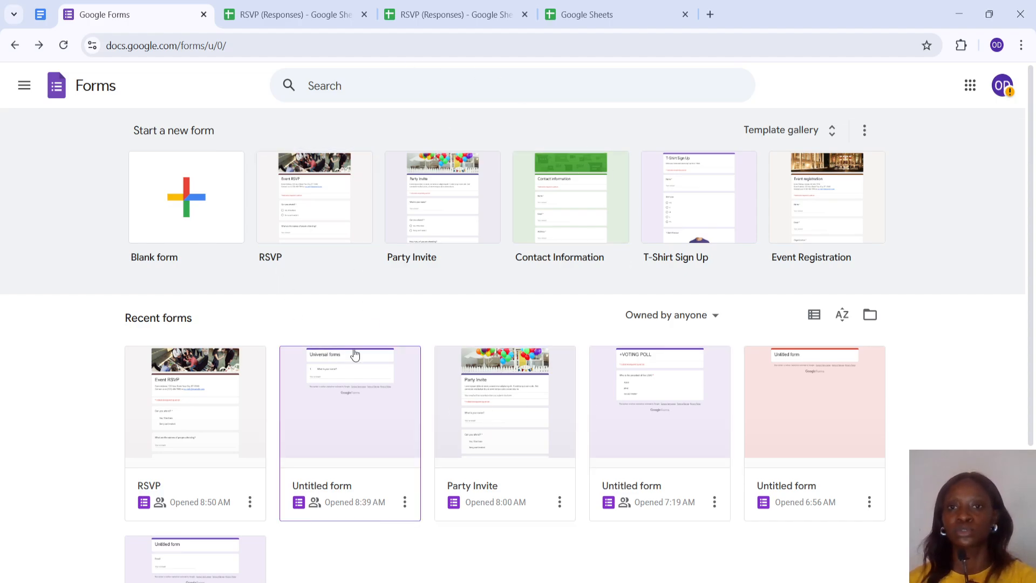
# - Close the duplicate RSVP responses tab and the Google Sheets home tab, and create a new blank form
pyautogui.click(524, 14)
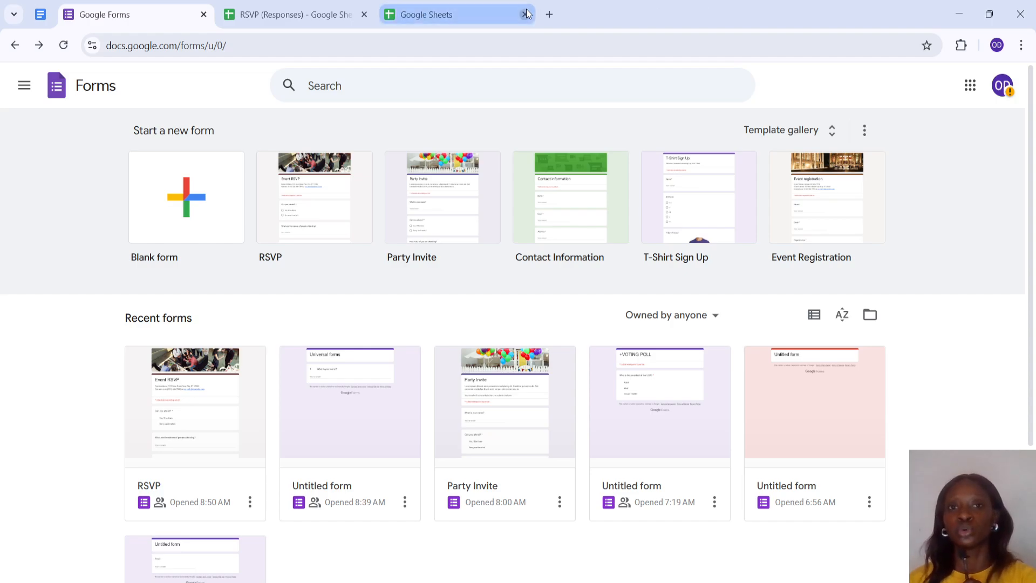
pyautogui.click(525, 14)
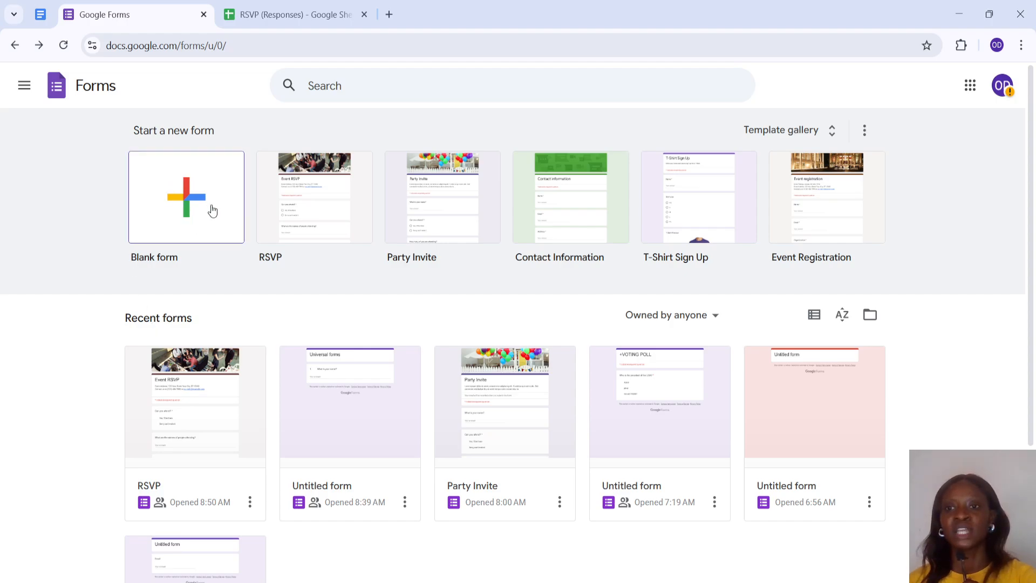
pyautogui.click(176, 214)
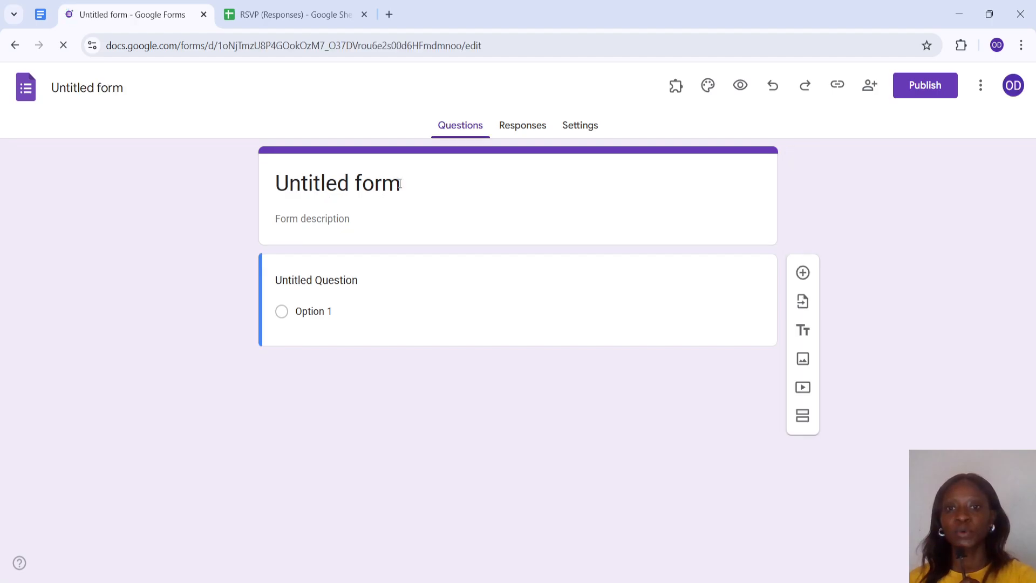
# - Replace the placeholder form title with "JOB APPLICATION"
pyautogui.click(401, 184)
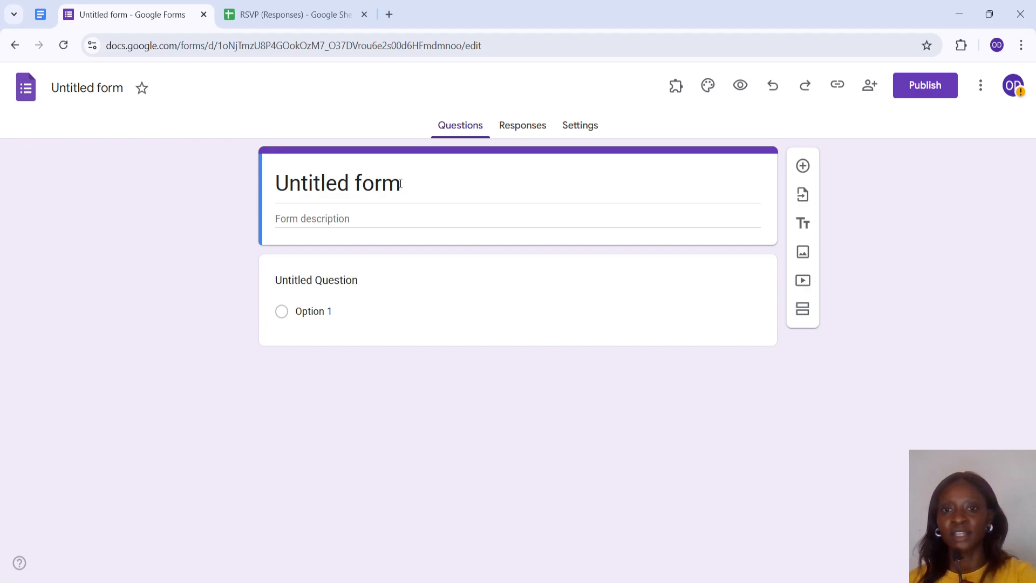
pyautogui.click(277, 180)
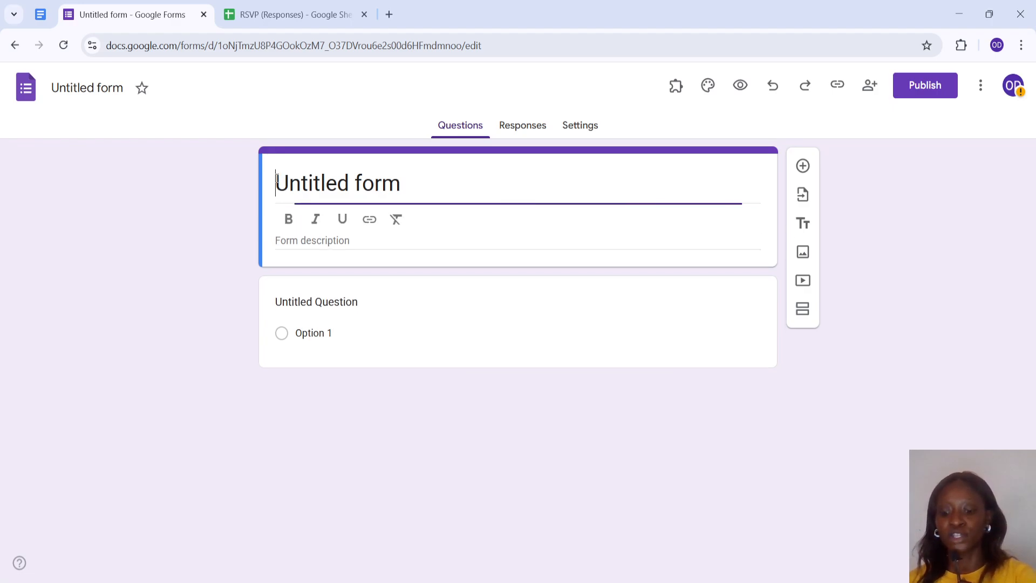
pyautogui.moveTo(277, 182); pyautogui.dragTo(408, 213)
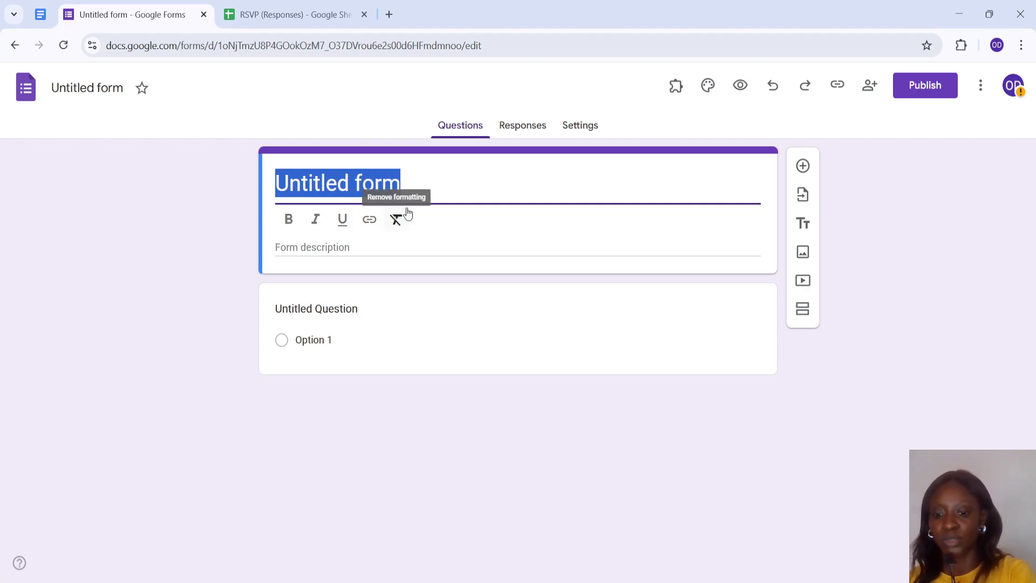
pyautogui.write('j')
pyautogui.press('BackSpace')
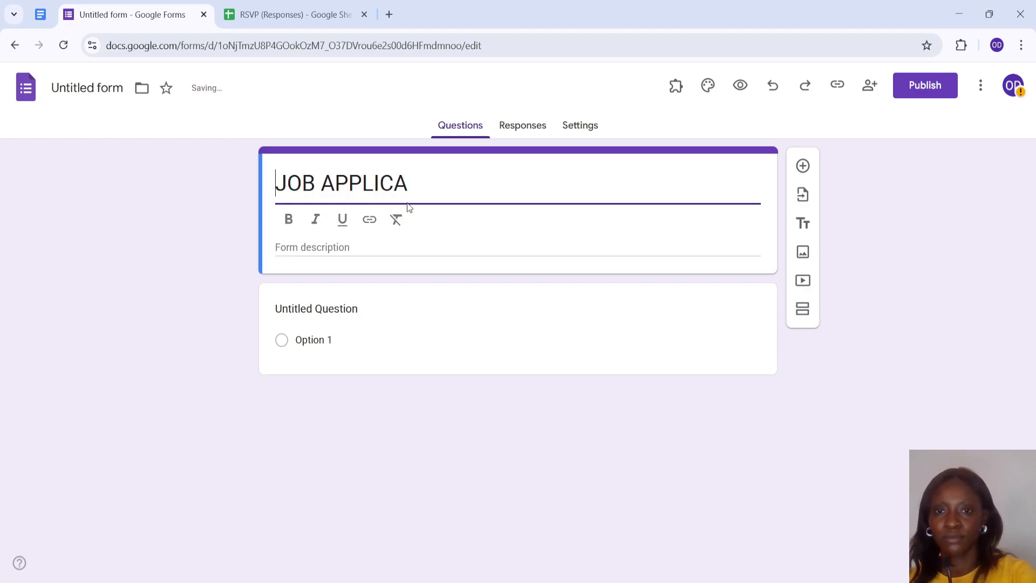
pyautogui.write('T')
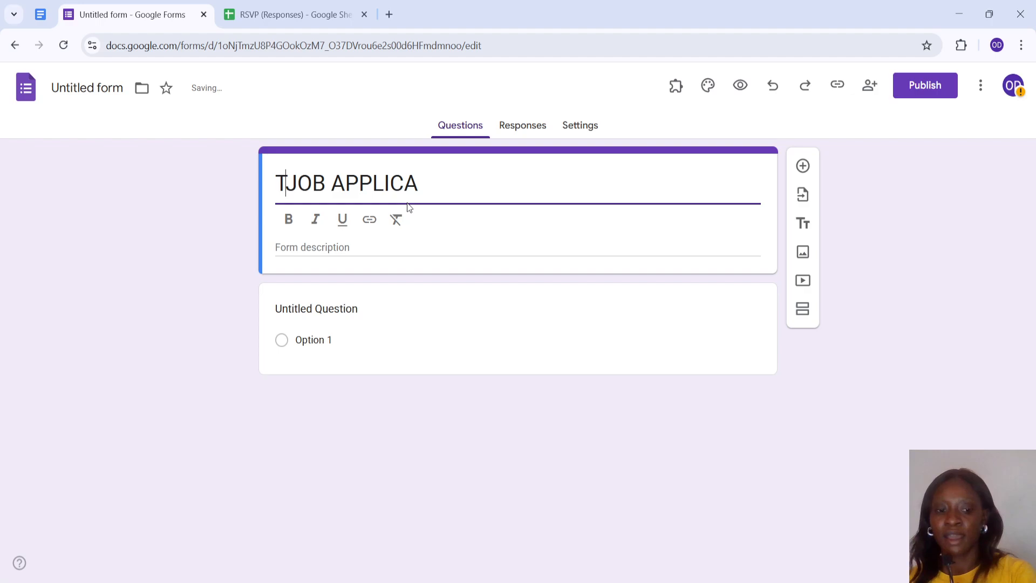
pyautogui.press('BackSpace')
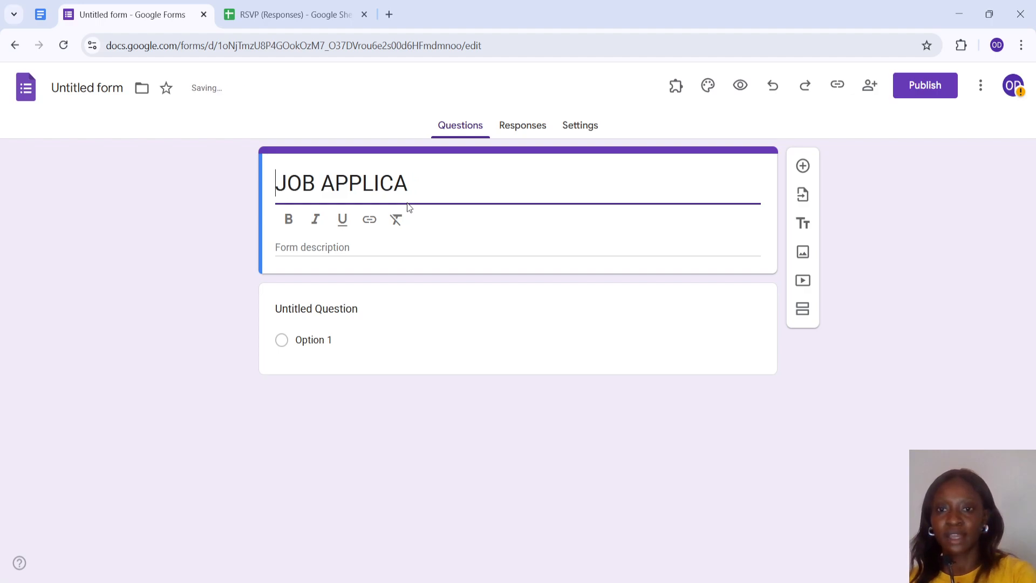
pyautogui.click(411, 189)
pyautogui.write('TION')
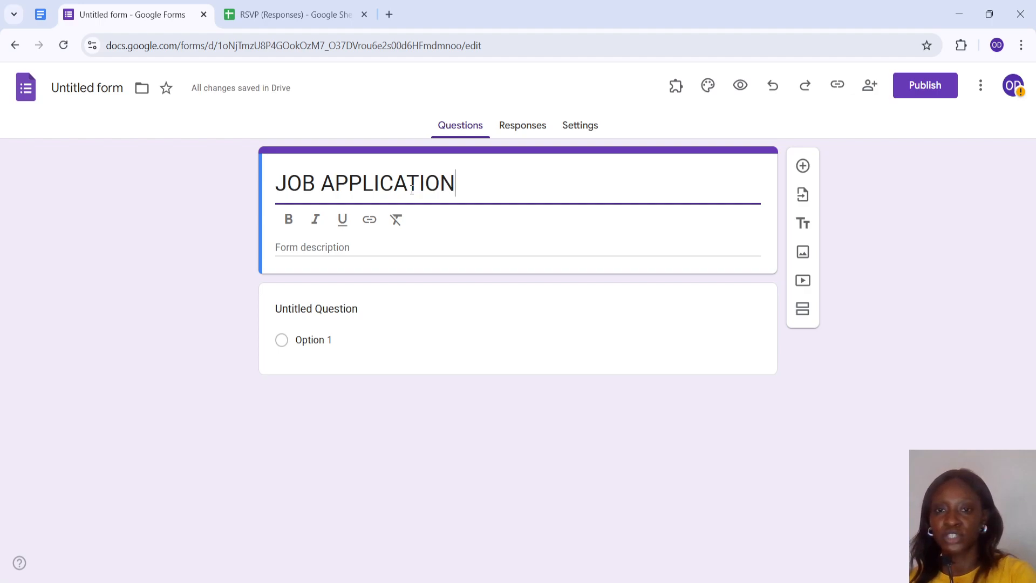
pyautogui.click(372, 239)
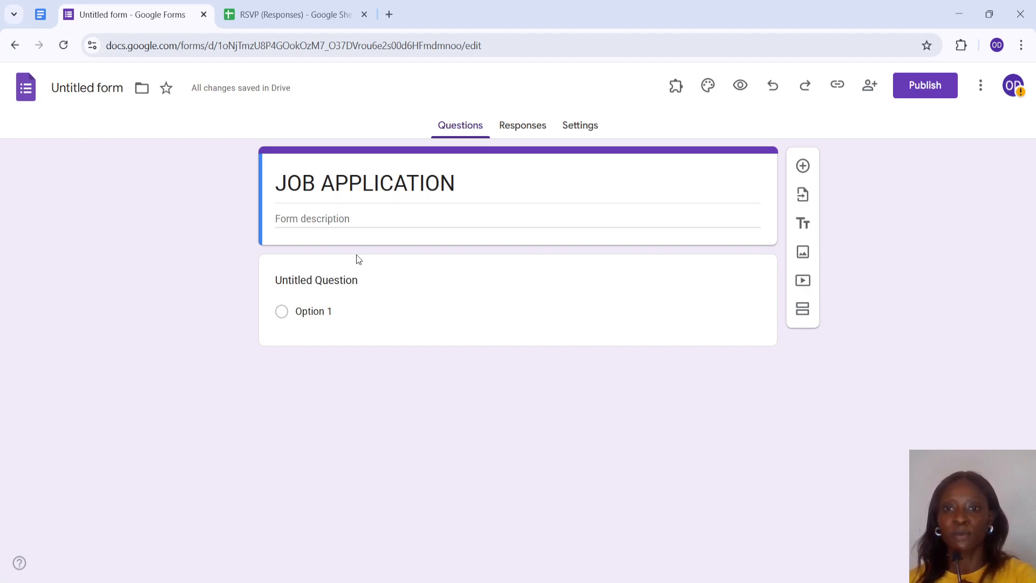
# - Add two new untitled sections below the JOB APPLICATION header section
pyautogui.click(314, 218)
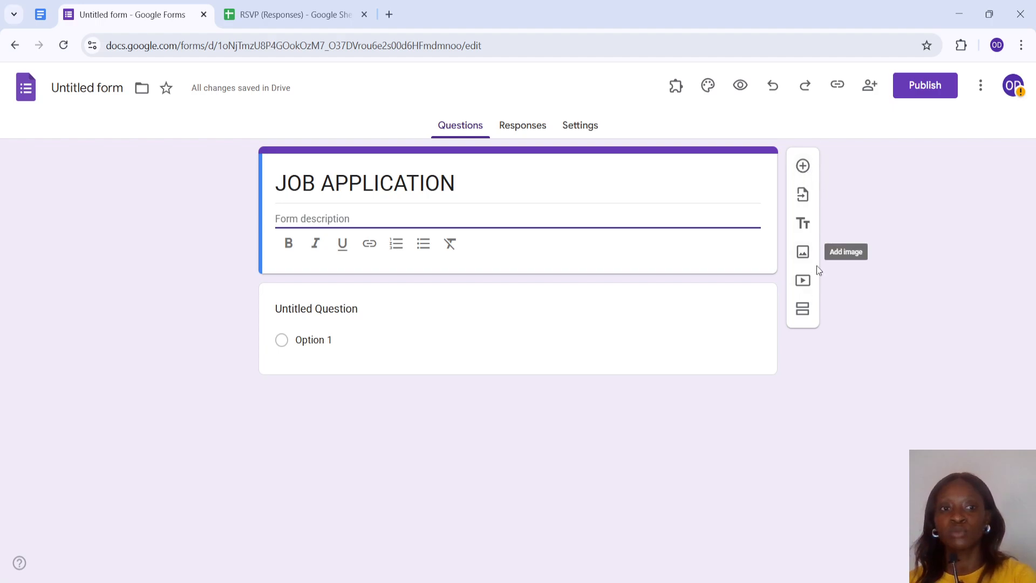
pyautogui.click(803, 311)
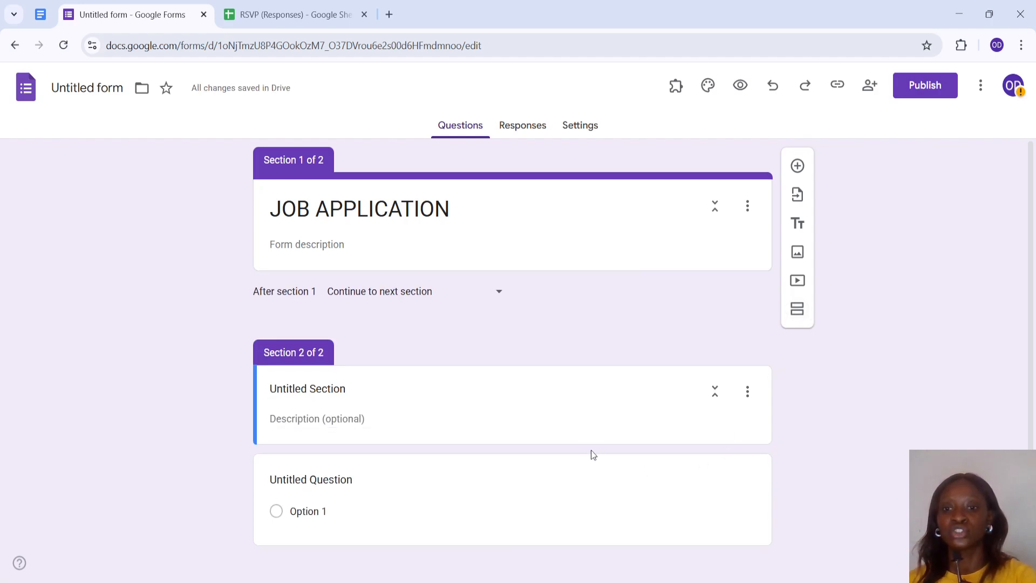
pyautogui.scroll(-1, 593, 455)
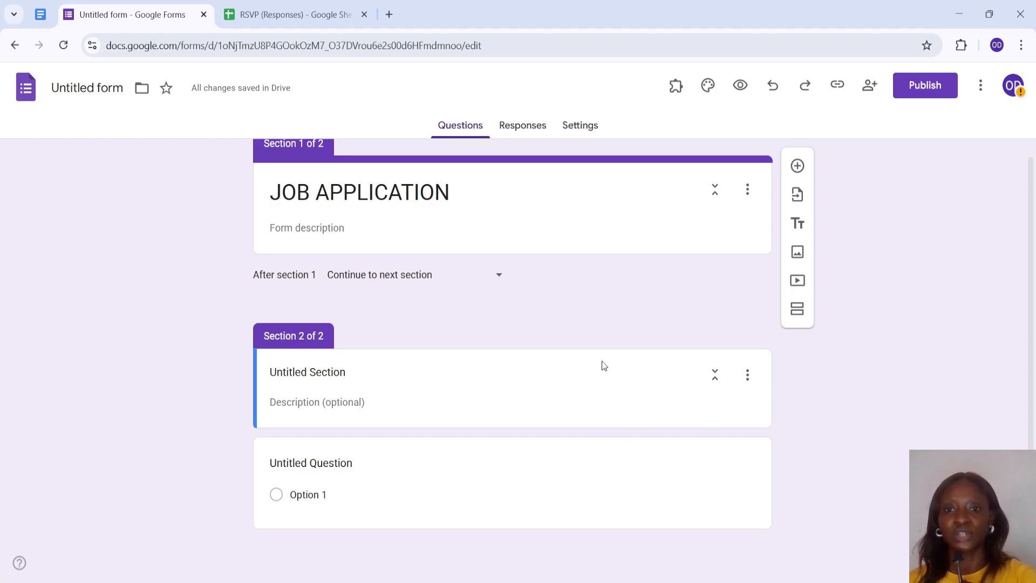
pyautogui.scroll(1, 586, 445)
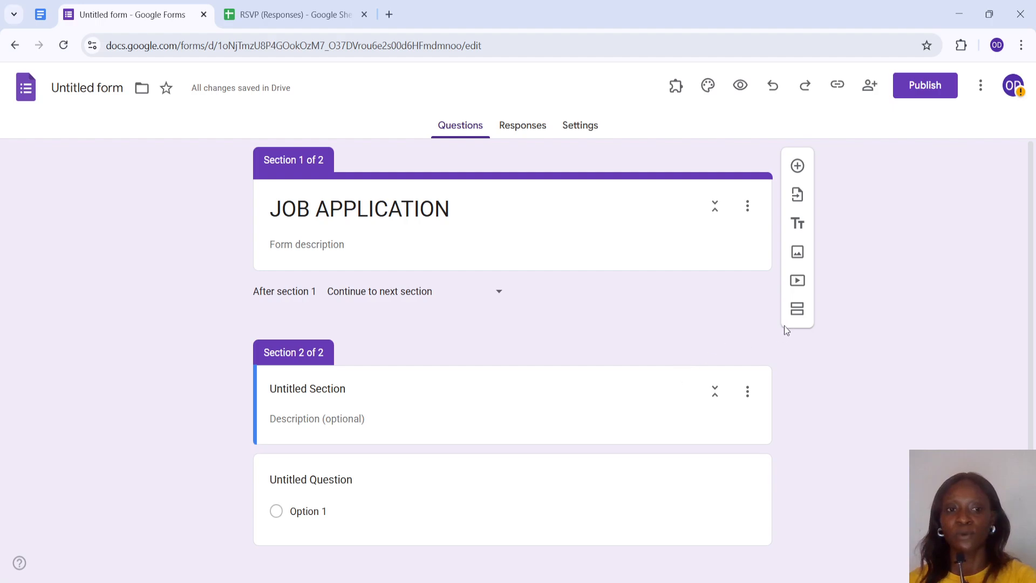
pyautogui.click(797, 310)
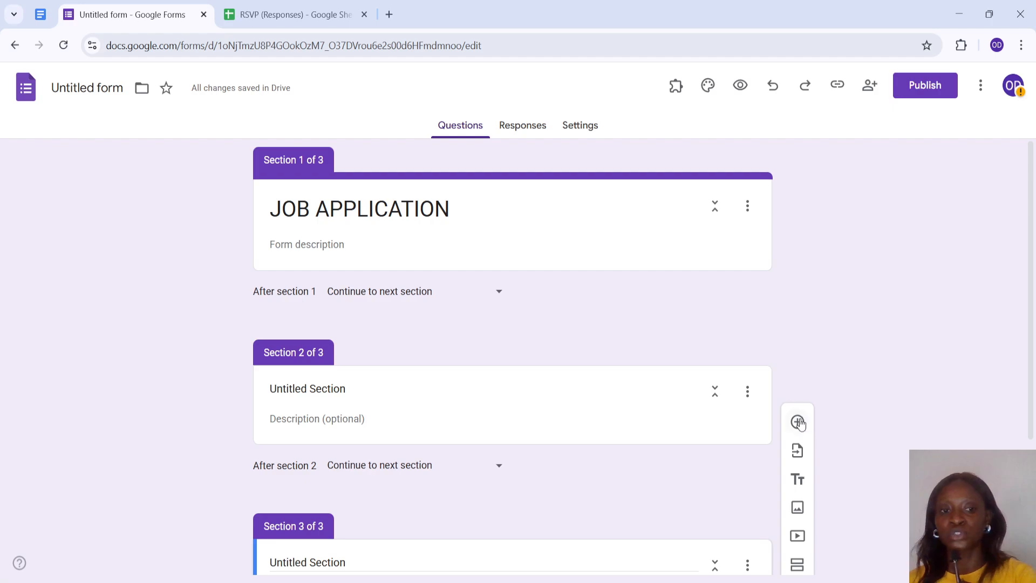
# - Search Google Images for "WHALE" and insert the picture of the white open-mouthed whale into section 3
pyautogui.click(797, 509)
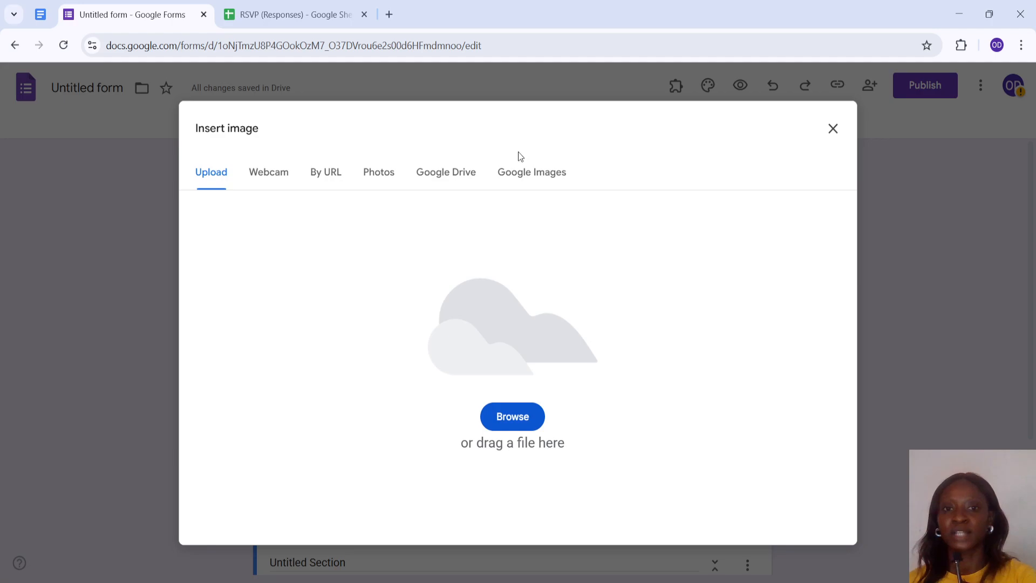
pyautogui.click(536, 170)
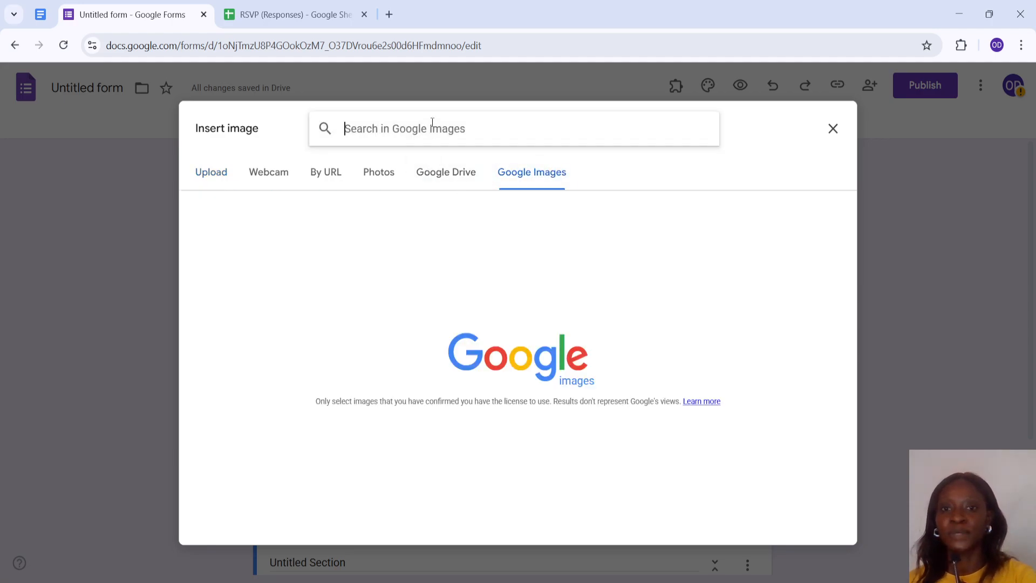
pyautogui.write('WHAL')
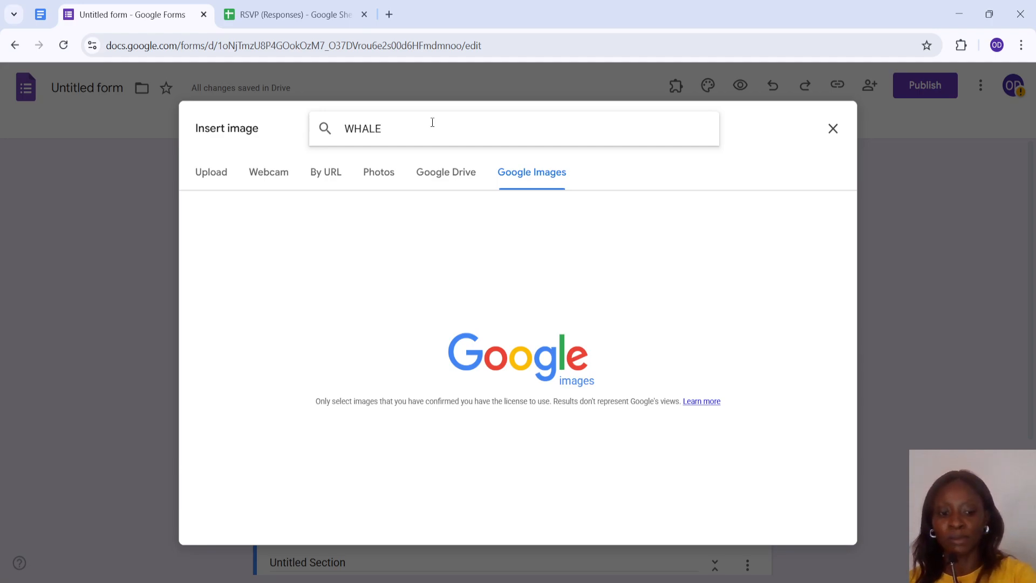
pyautogui.write('E')
pyautogui.press('Return')
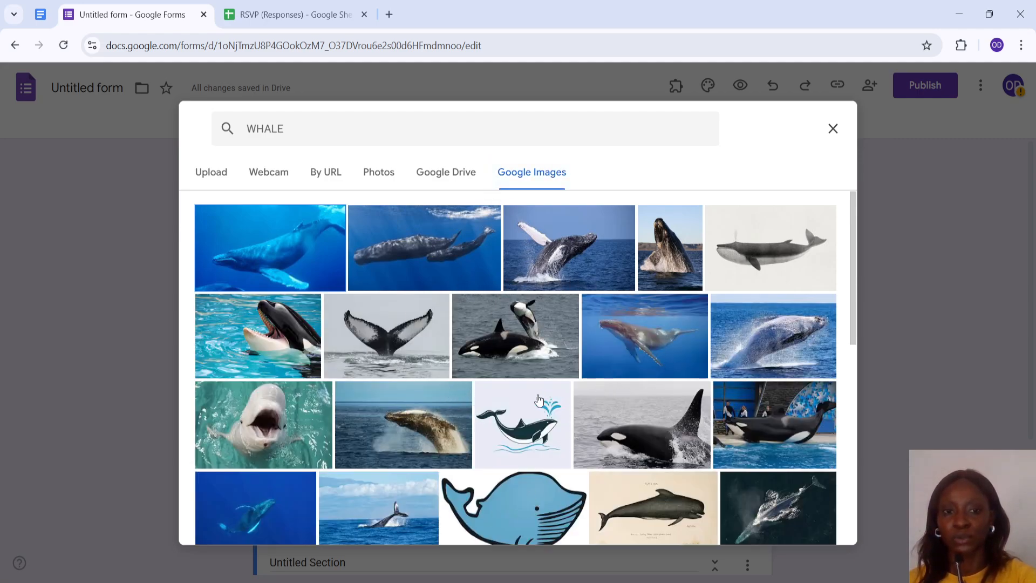
pyautogui.click(280, 402)
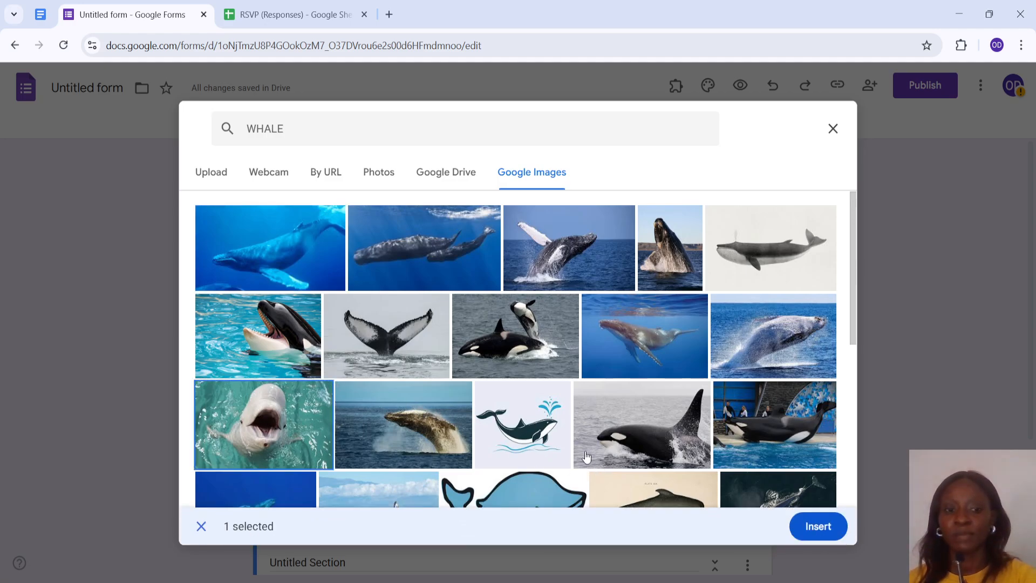
pyautogui.click(818, 526)
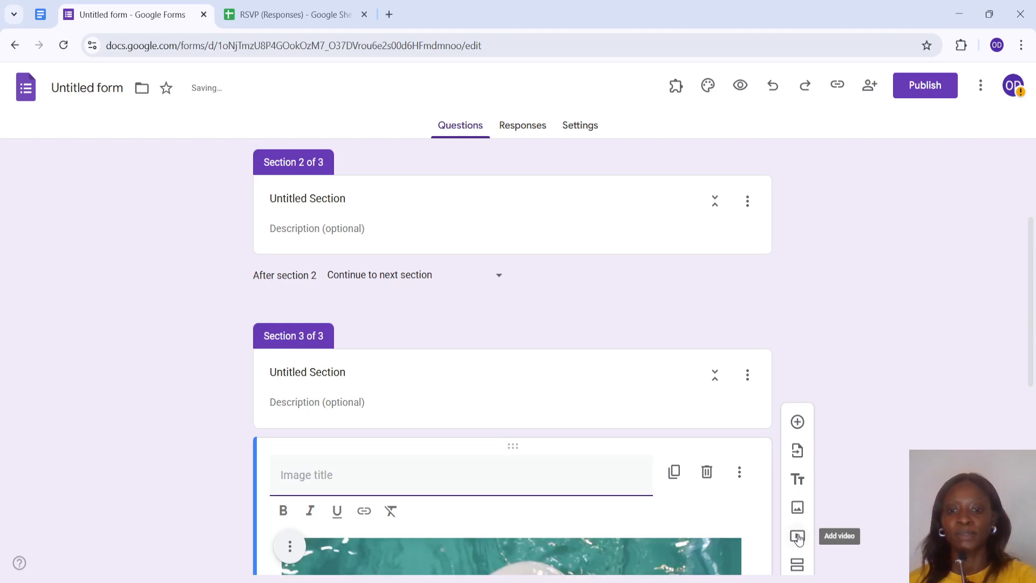
# - Search YouTube for "CHILD CARE" and insert the video "Childcare Training - A Day in the Life" below the untitled question
pyautogui.scroll(-3, 753, 503)
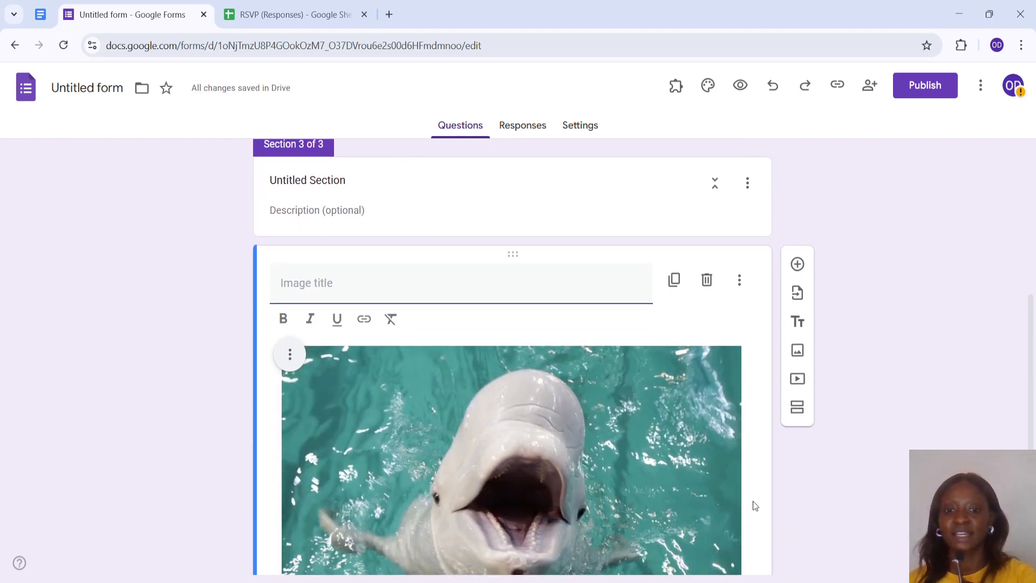
pyautogui.scroll(-5, 753, 501)
pyautogui.click(694, 493)
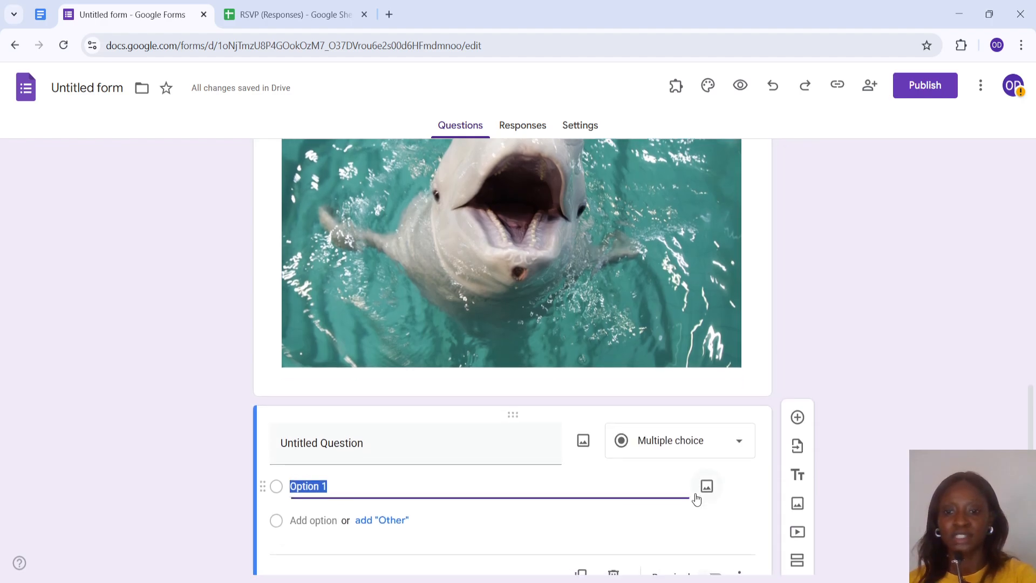
pyautogui.click(790, 542)
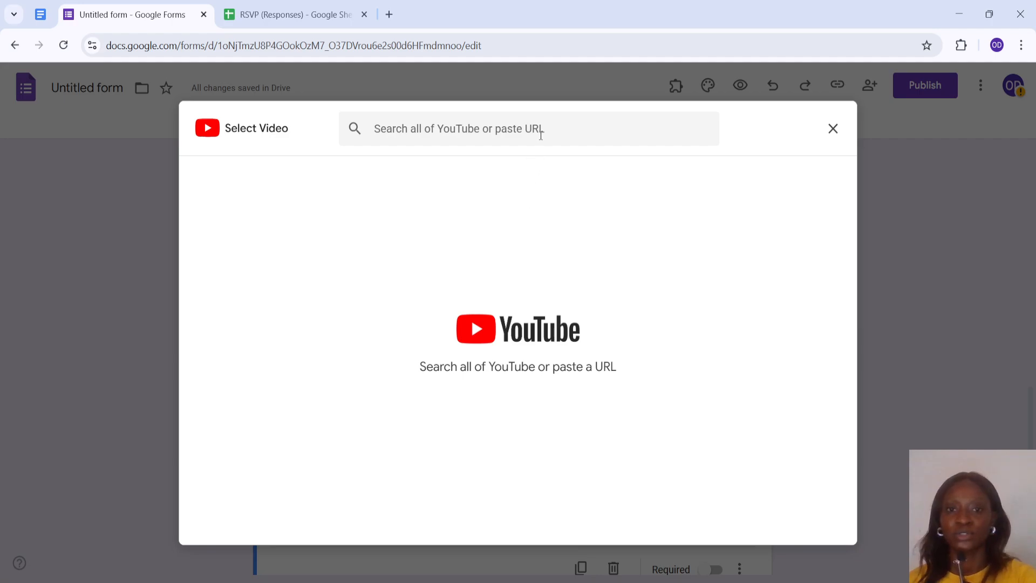
pyautogui.click(541, 135)
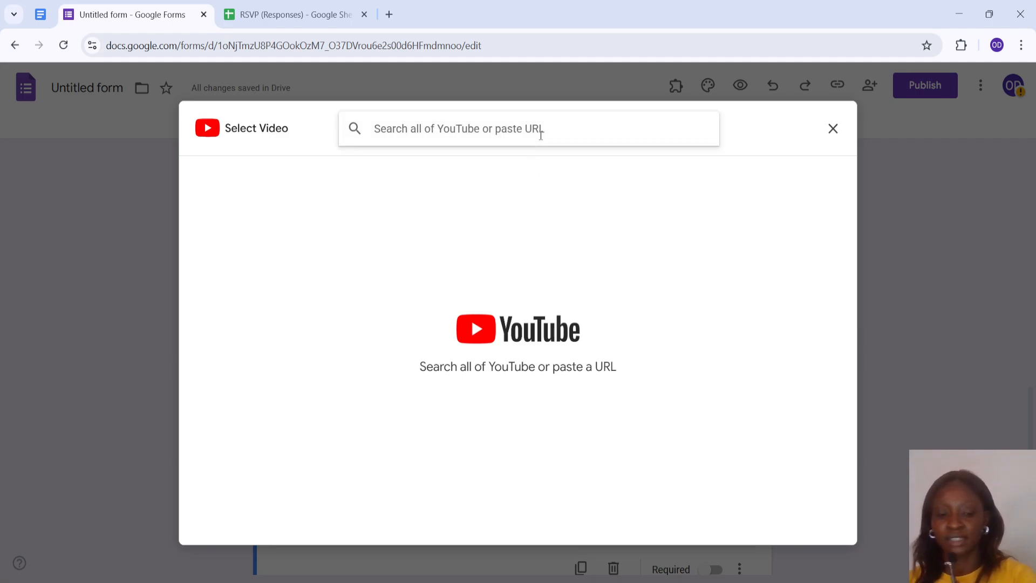
pyautogui.write('C')
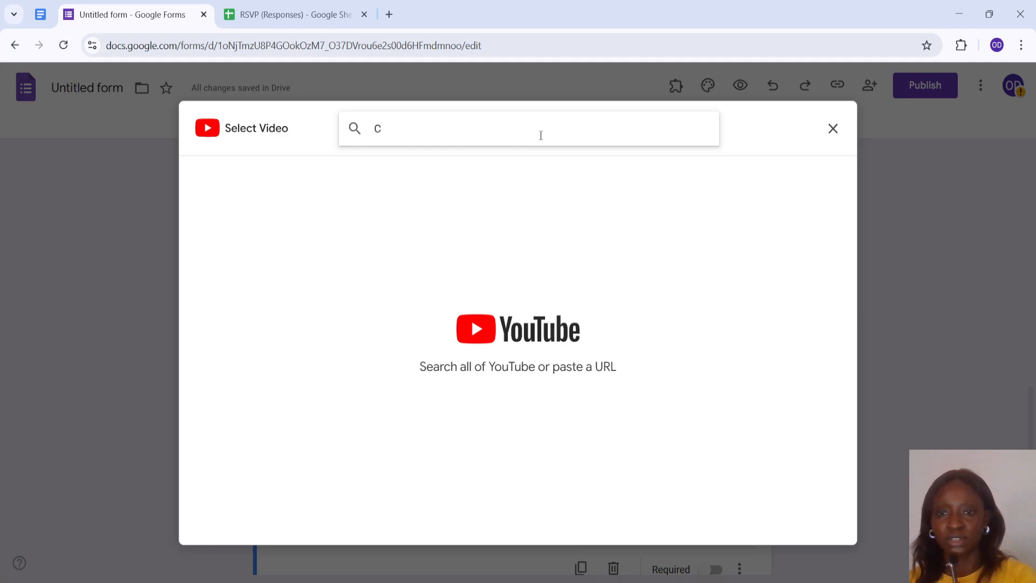
pyautogui.write('HILD ')
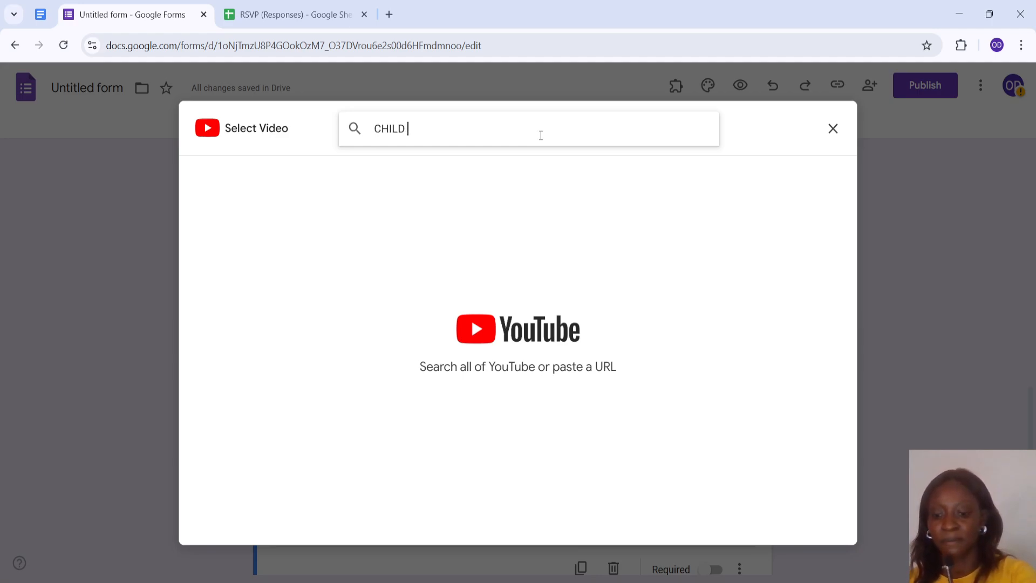
pyautogui.write('CARE')
pyautogui.press('Return')
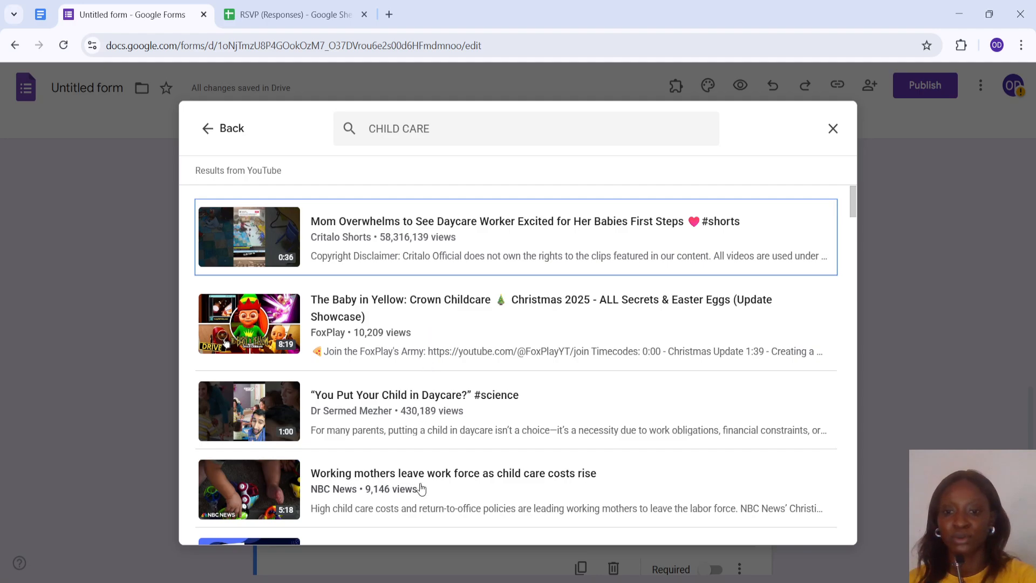
pyautogui.scroll(-10, 422, 489)
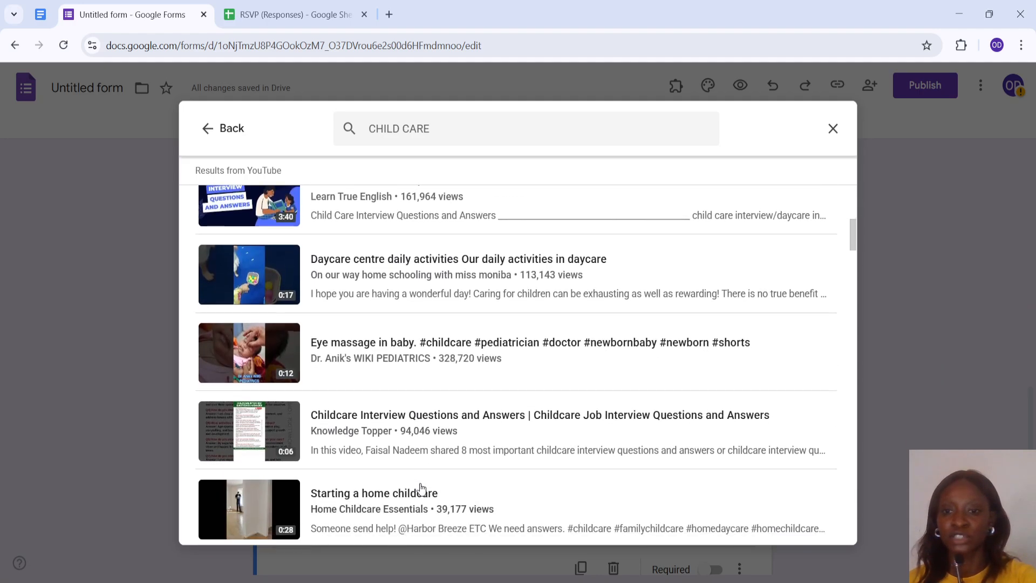
pyautogui.scroll(-2, 422, 488)
pyautogui.click(421, 488)
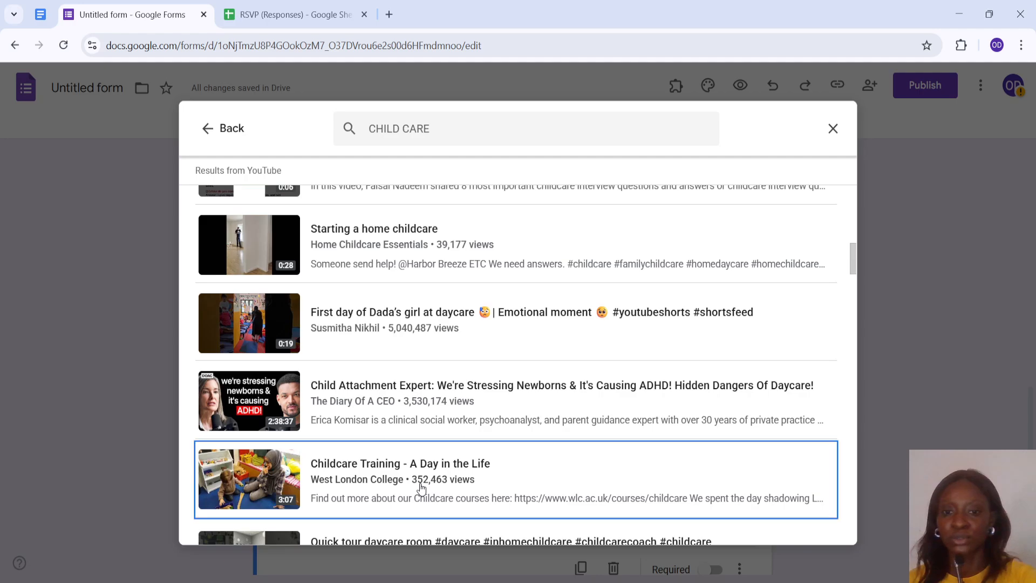
pyautogui.click(809, 524)
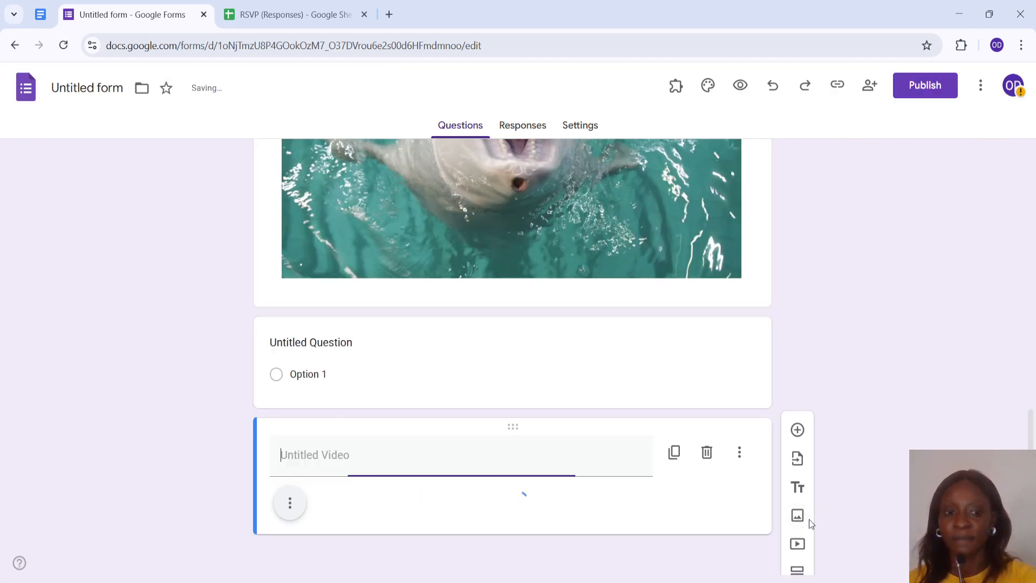
# - Change the form theme to the teal colour with the darker teal background shade
pyautogui.scroll(10, 622, 462)
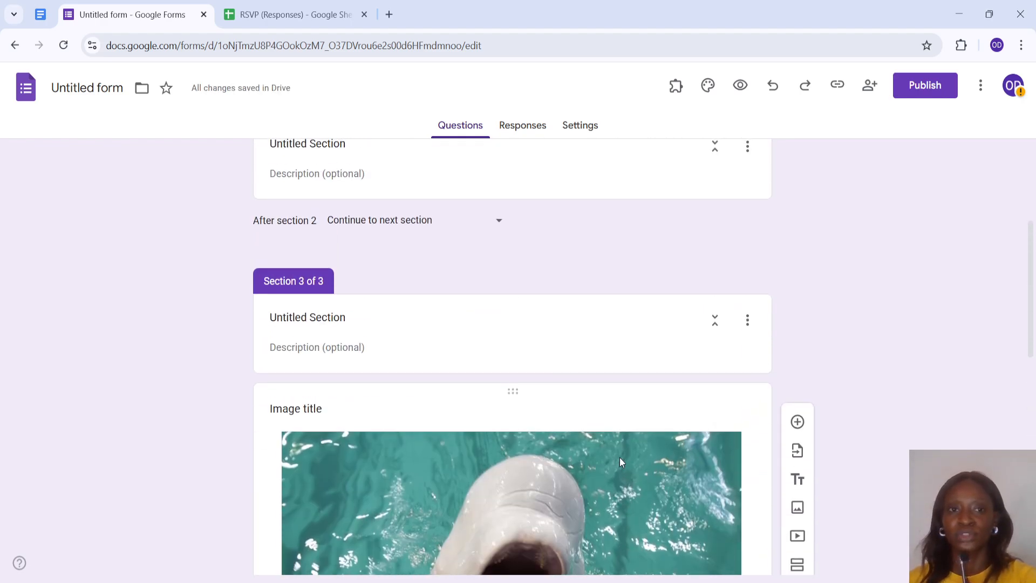
pyautogui.scroll(5, 619, 457)
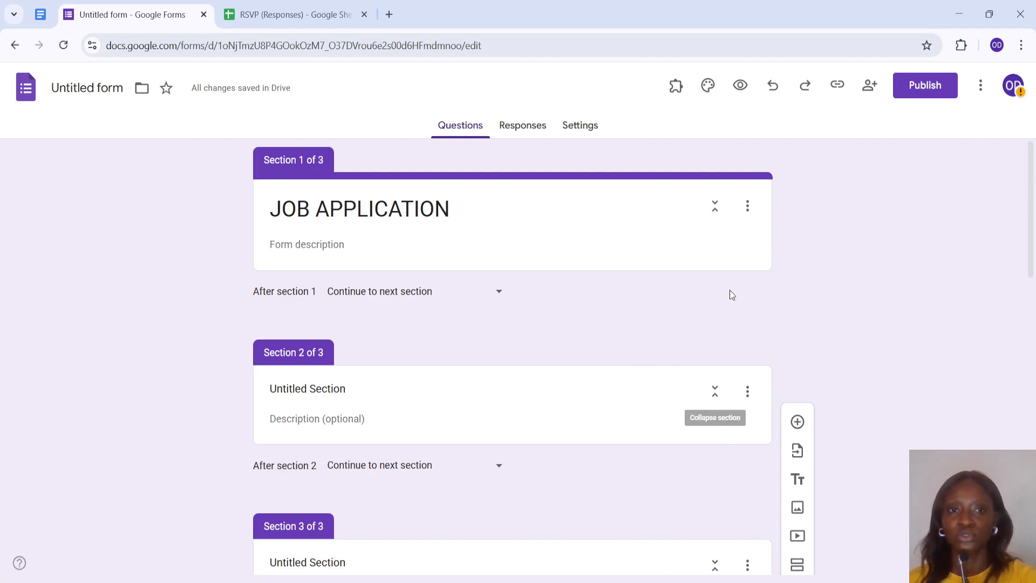
pyautogui.click(708, 86)
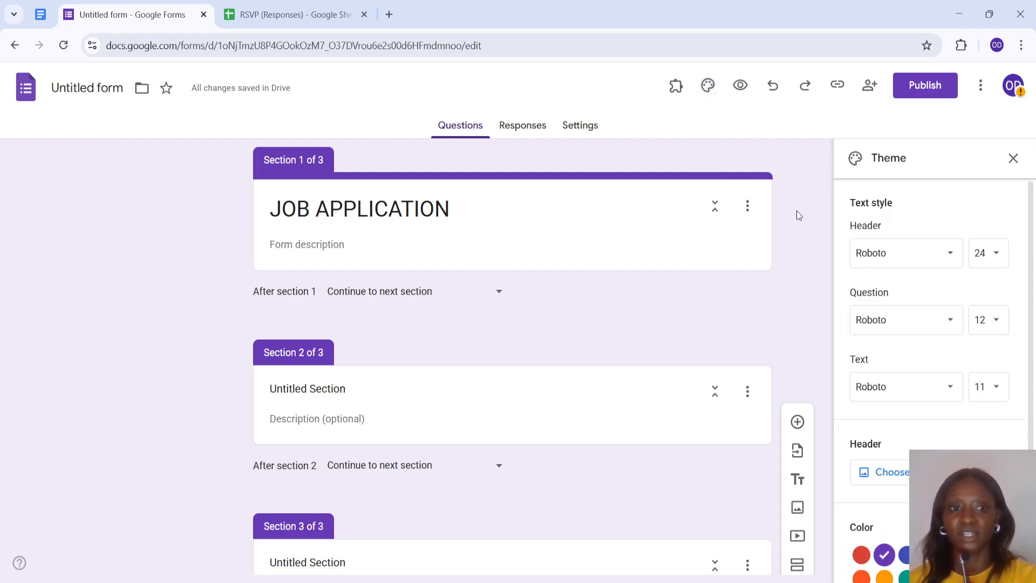
pyautogui.scroll(-2, 928, 351)
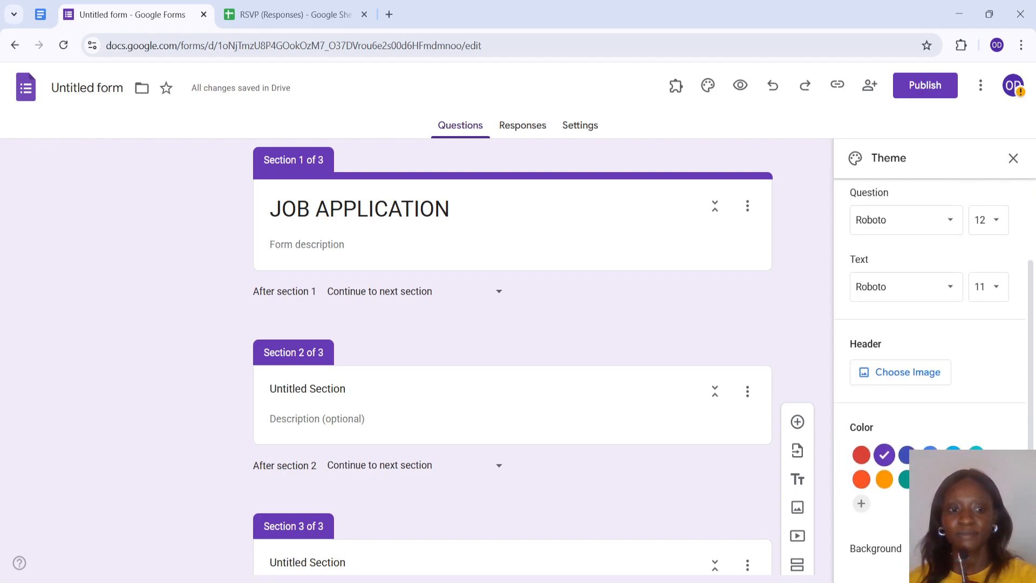
pyautogui.click(899, 482)
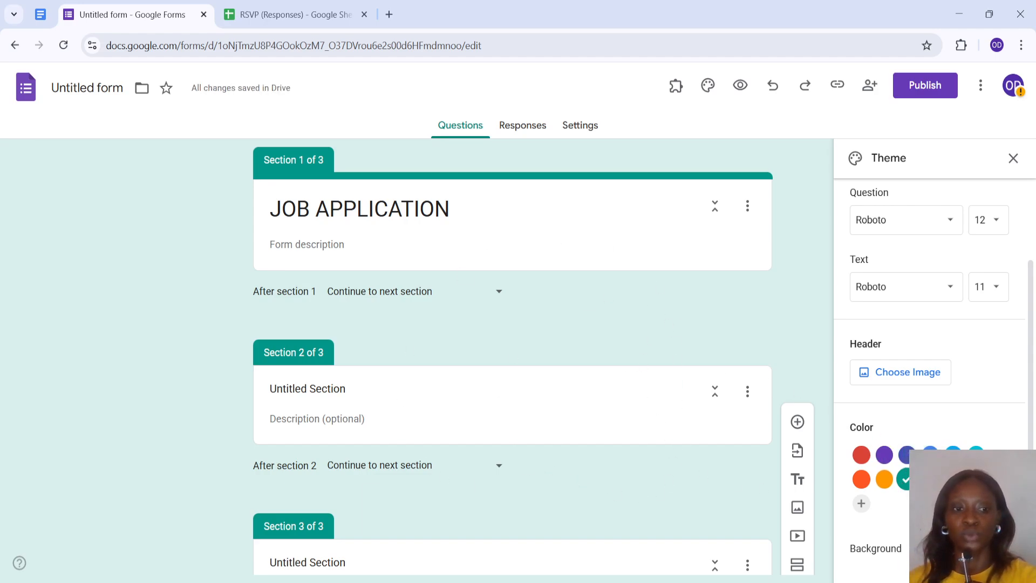
pyautogui.click(948, 548)
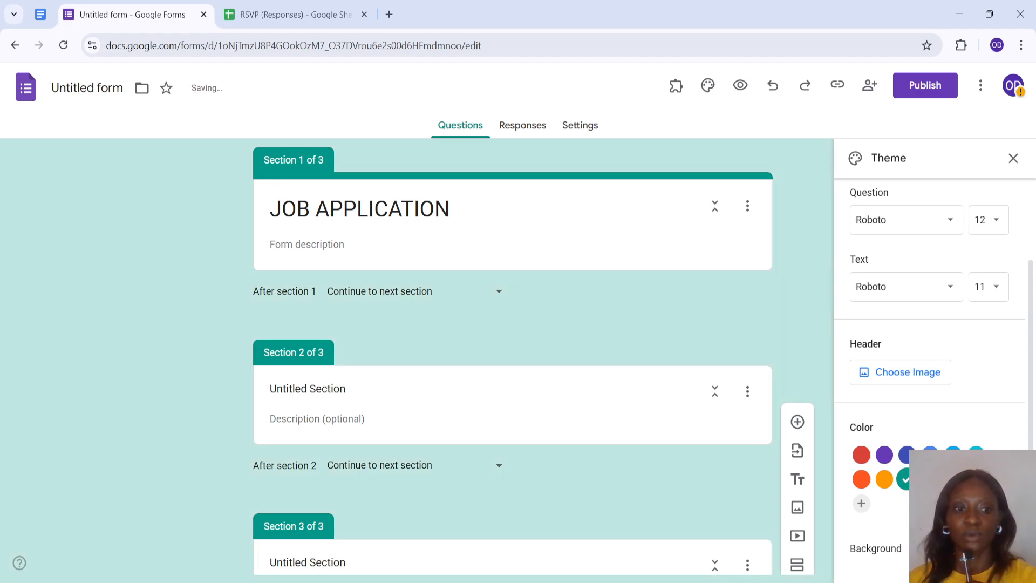
pyautogui.click(970, 548)
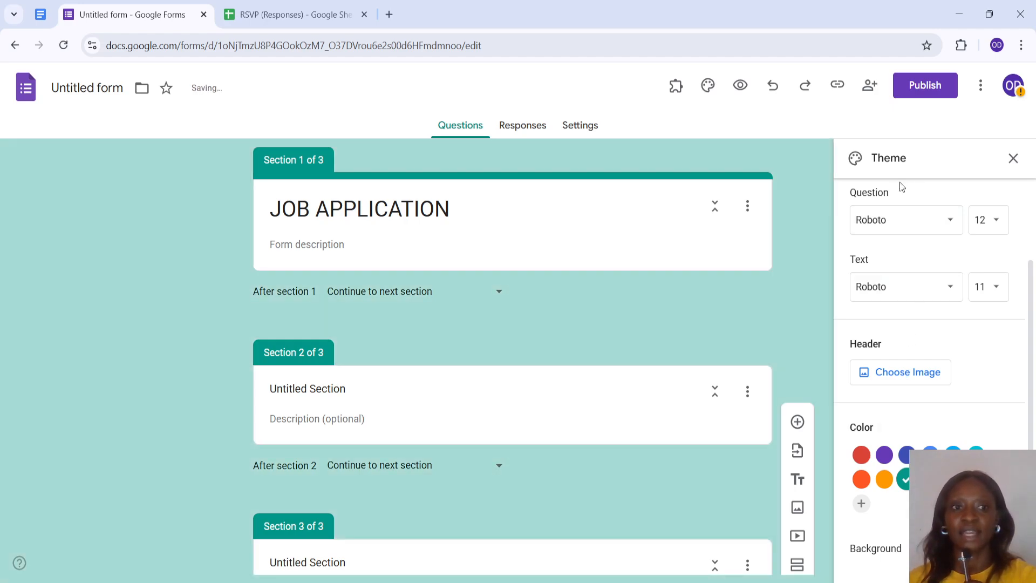